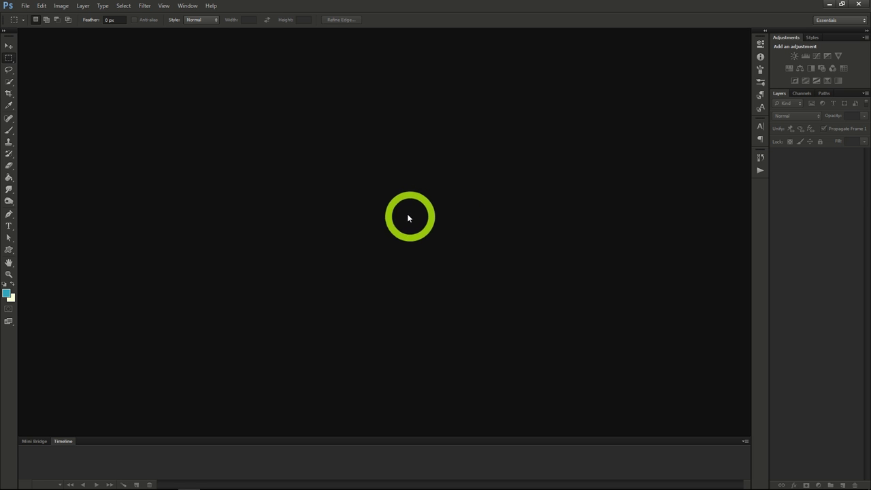
# - Create a new document 970 pixels wide and 90 pixels high at 72 pixels/inch with a transparent background
pyautogui.click(25, 6)
pyautogui.click(29, 15)
pyautogui.moveTo(335, 199); pyautogui.dragTo(261, 196)
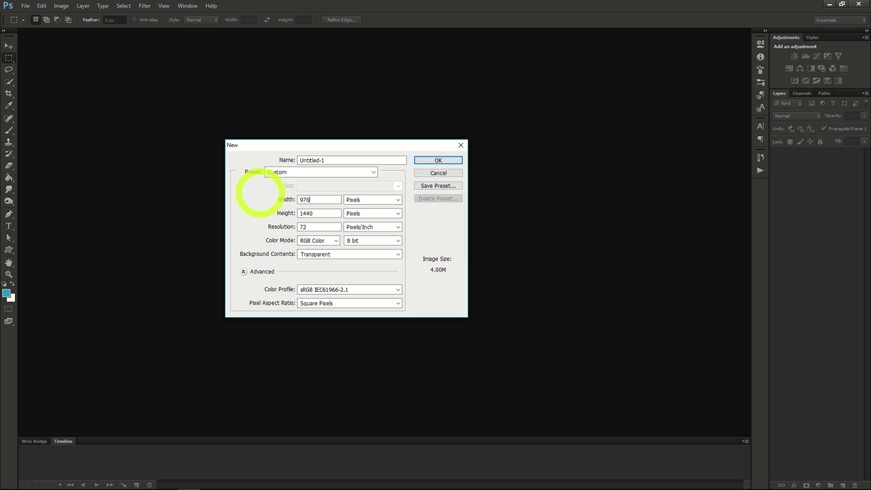
pyautogui.moveTo(332, 214); pyautogui.dragTo(276, 217)
pyautogui.write('90')
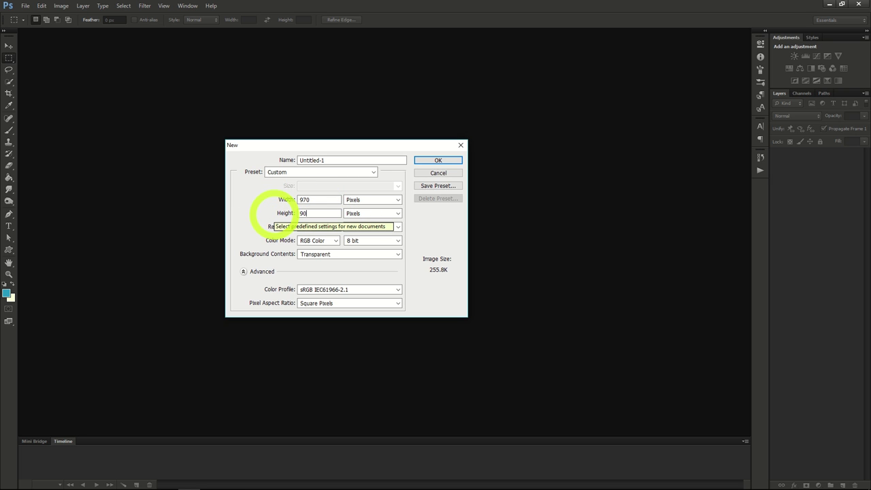
pyautogui.click(323, 201)
pyautogui.click(320, 213)
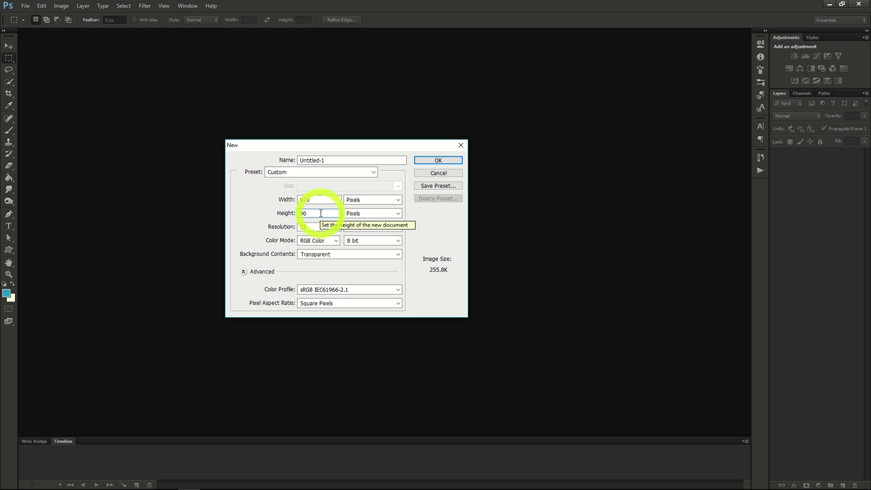
pyautogui.click(423, 160)
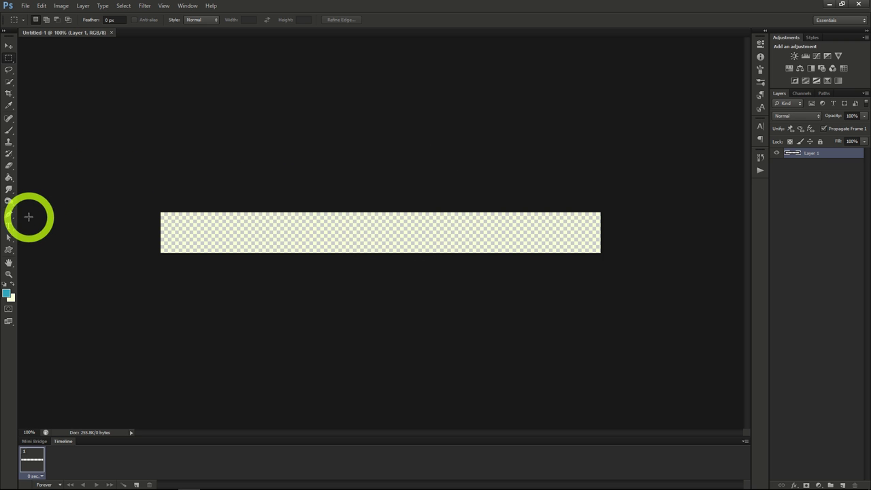
# - Swap the foreground and background colors and fill the blank canvas with the light color using the Paint Bucket
pyautogui.click(8, 177)
pyautogui.click(13, 284)
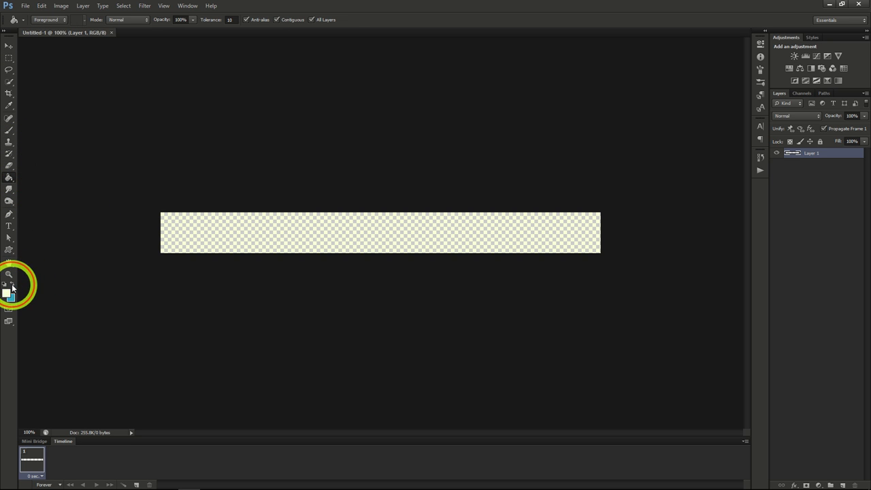
pyautogui.click(190, 230)
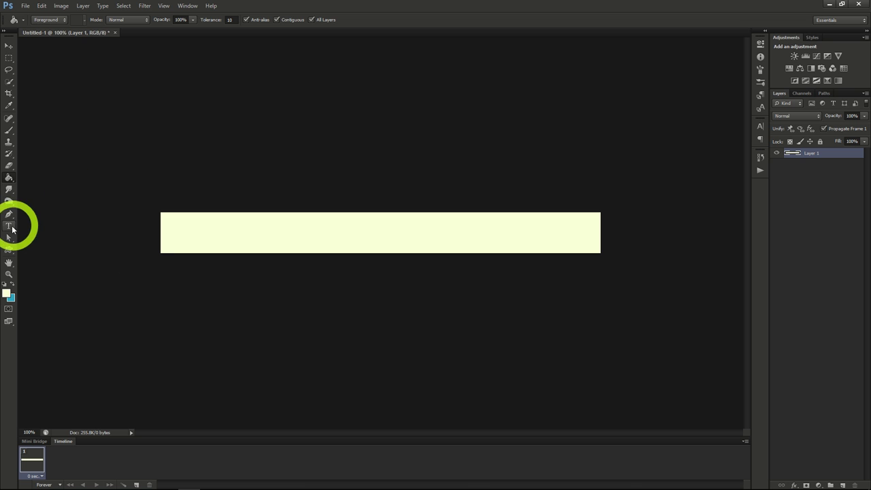
# - Add the text "10 Apples for 3.99" in black Segoe Script and place it in the middle of the banner
pyautogui.click(11, 230)
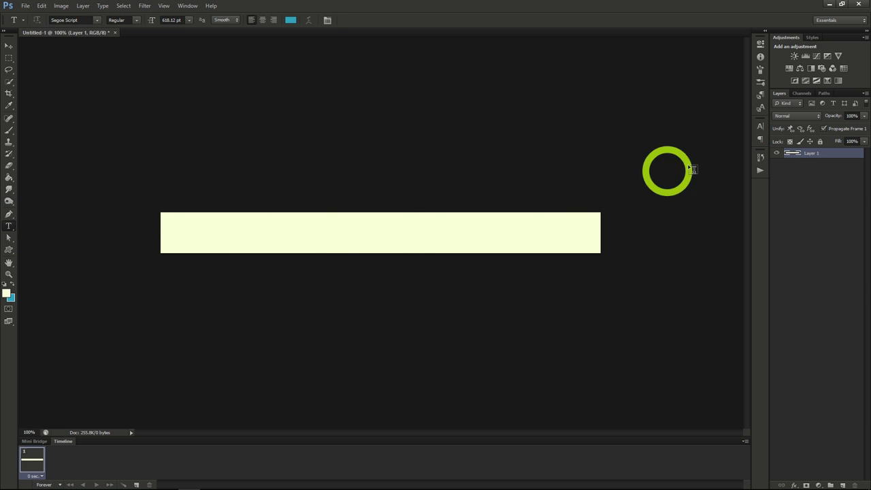
pyautogui.click(760, 128)
pyautogui.click(726, 179)
pyautogui.moveTo(651, 161); pyautogui.dragTo(726, 209)
pyautogui.click(780, 75)
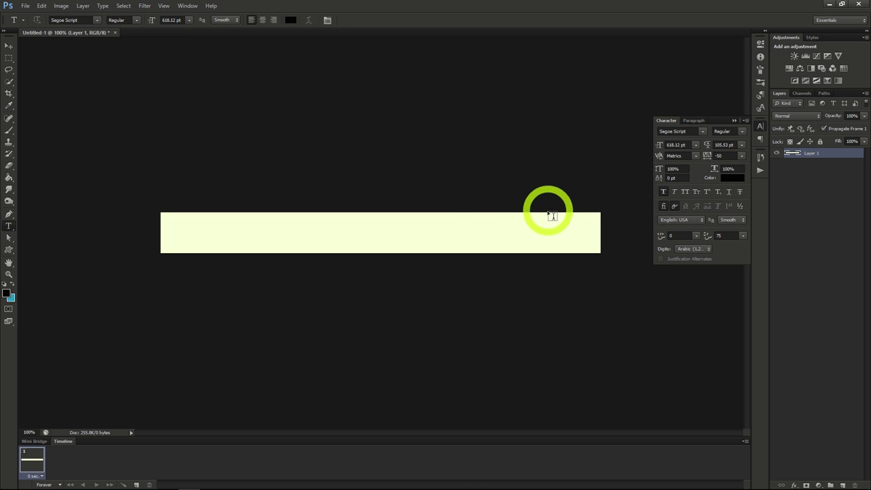
pyautogui.click(317, 198)
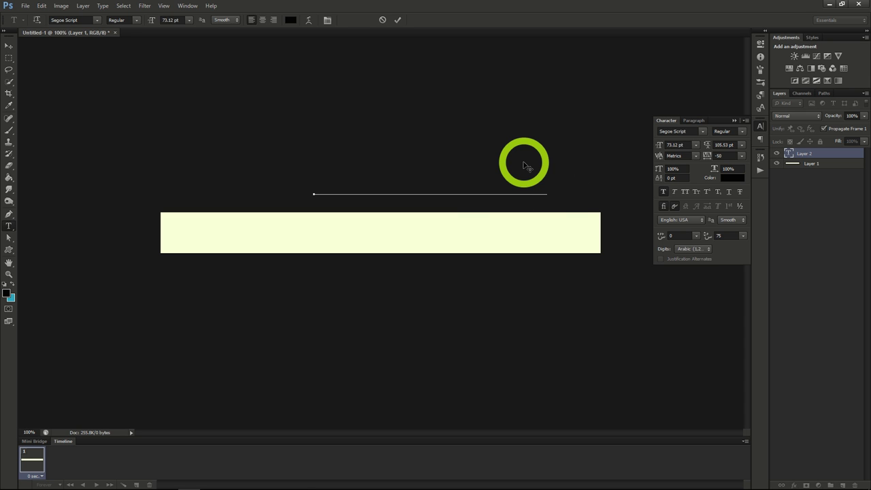
pyautogui.moveTo(483, 145); pyautogui.dragTo(420, 197)
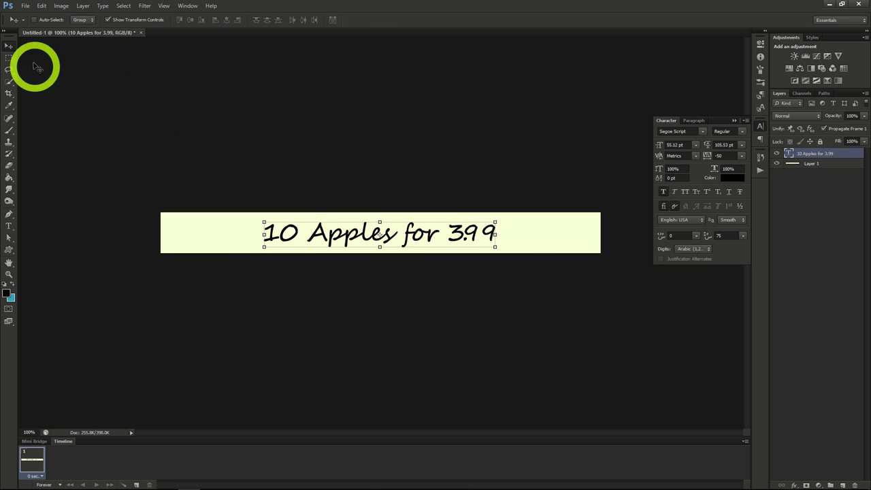
# - Select the whole canvas and align the text layer to its horizontal center
pyautogui.click(124, 5)
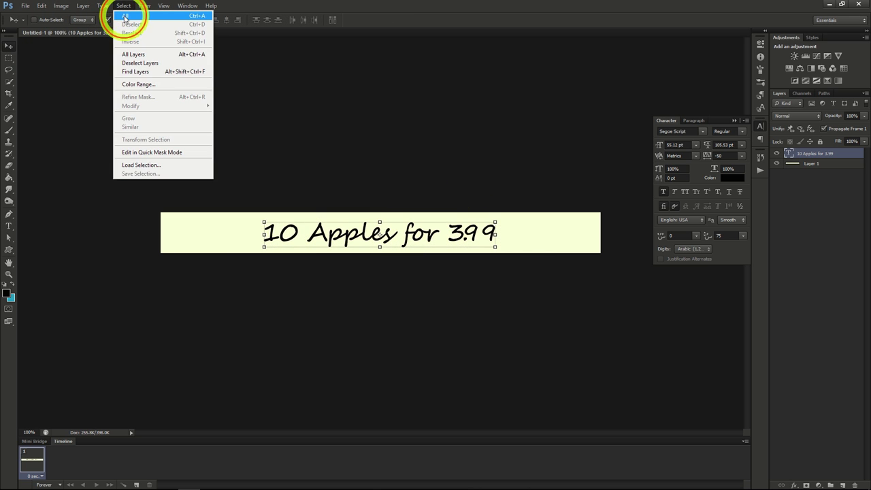
pyautogui.click(124, 15)
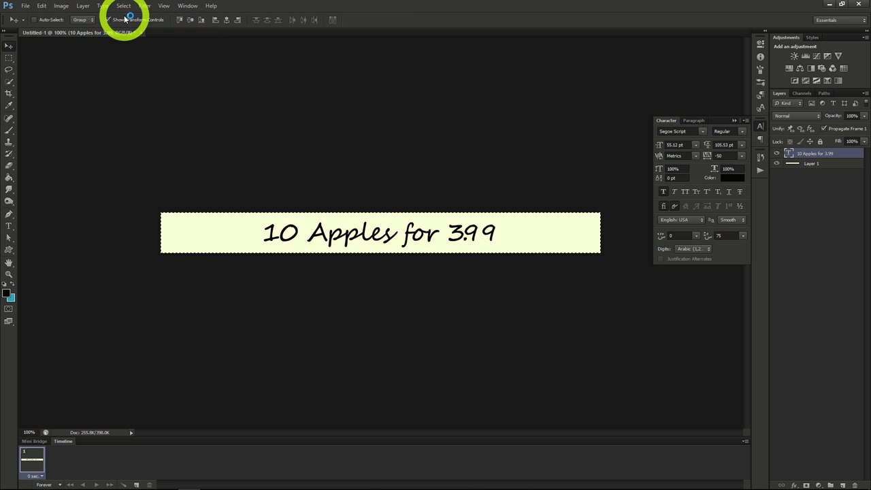
pyautogui.click(227, 20)
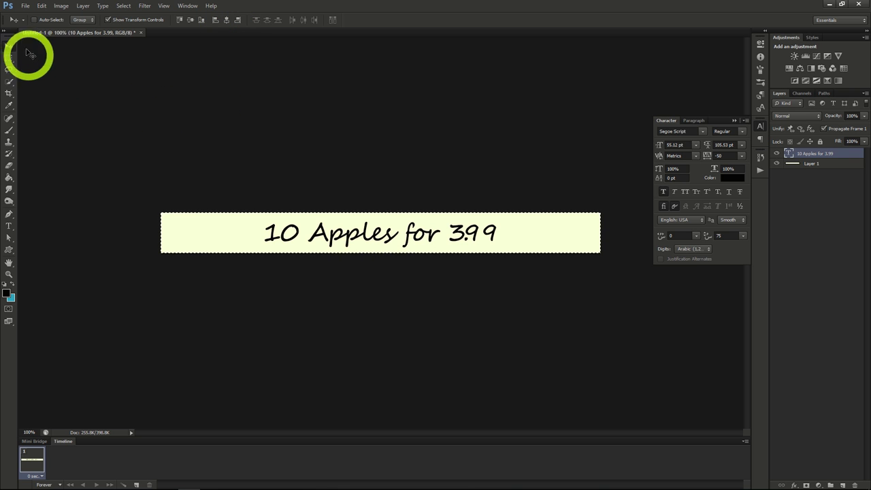
# - Open the apple image redrome_300.jpg from the project folder
pyautogui.hotkey('ctrl', 'o')
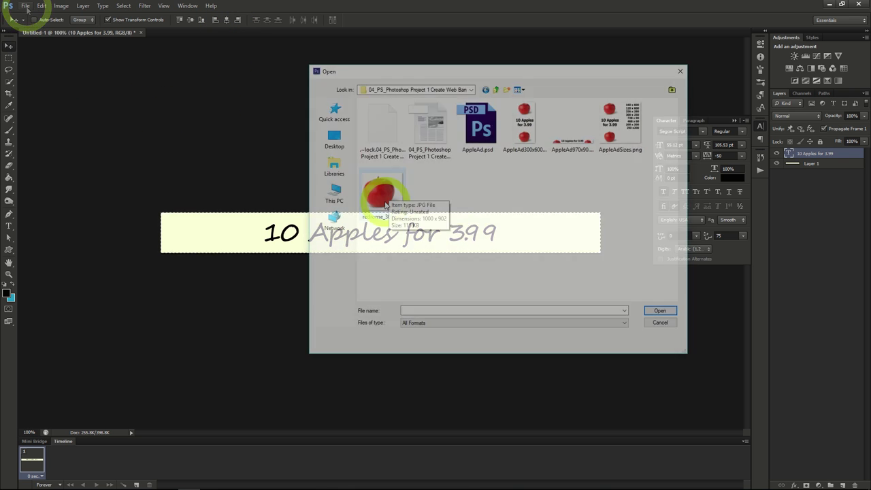
pyautogui.click(385, 204)
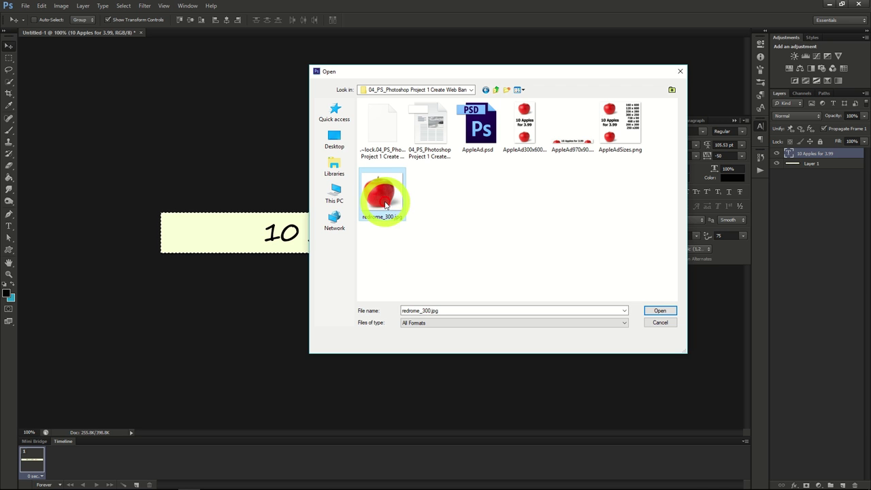
pyautogui.doubleClick(386, 205)
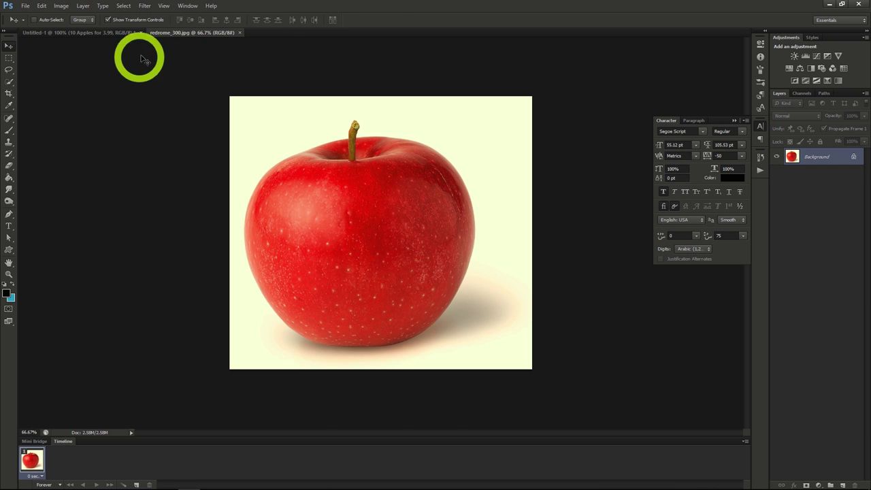
# - Copy the entire apple image and paste it into the 970 x 90 banner document
pyautogui.click(124, 6)
pyautogui.click(126, 15)
pyautogui.click(42, 5)
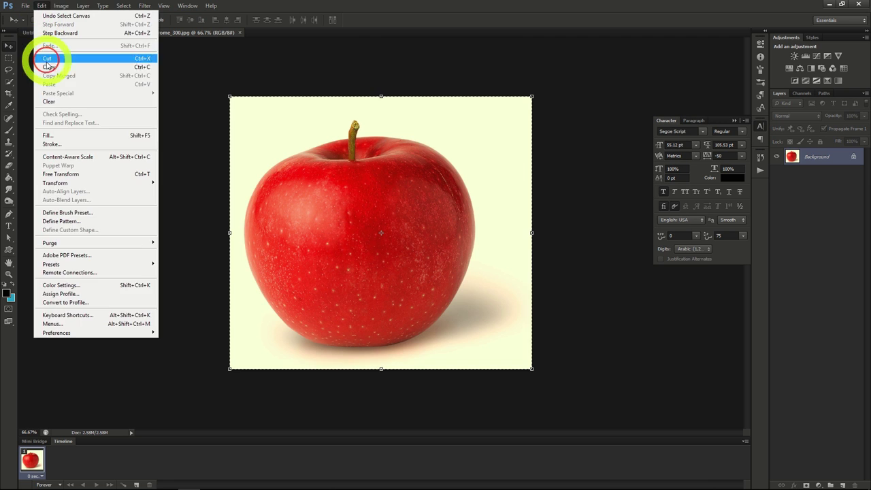
pyautogui.click(48, 70)
pyautogui.click(83, 32)
pyautogui.hotkey('ctrl', 'v')
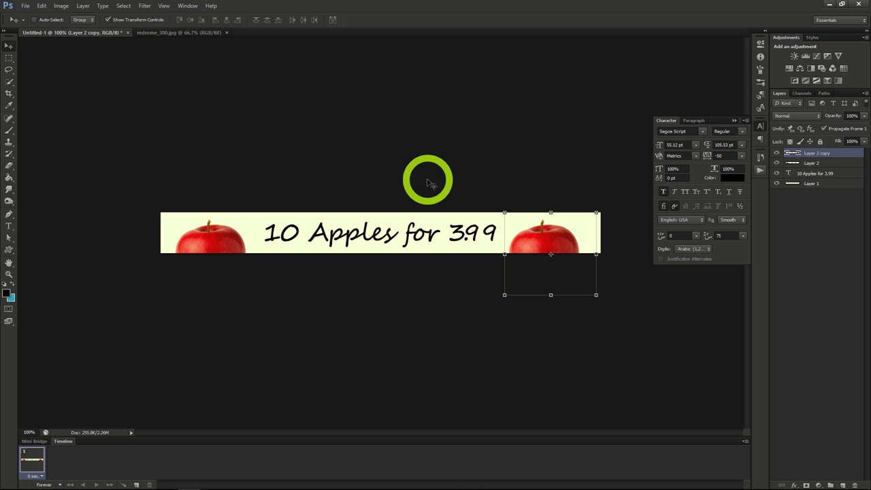
# - Save the banner as the Photoshop file appleAd1.psd with Maximize Compatibility enabled
pyautogui.click(25, 6)
pyautogui.click(44, 114)
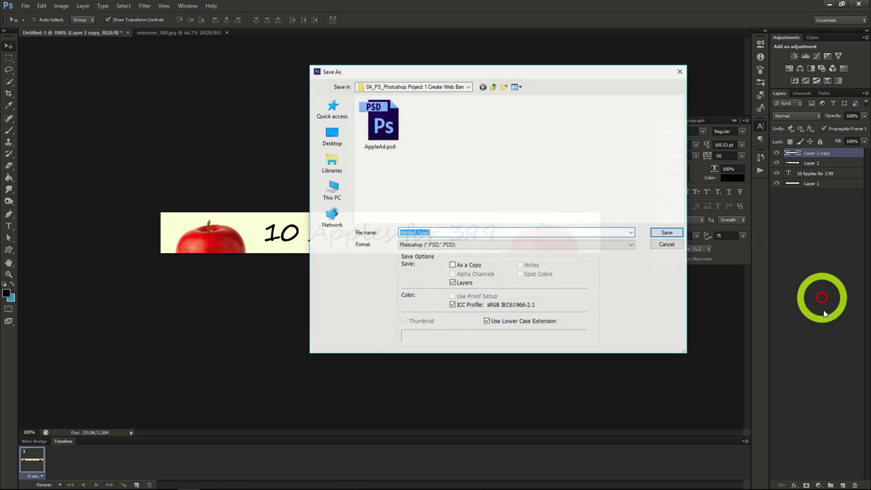
pyautogui.write('appleAd')
pyautogui.press('Tab')
pyautogui.press('Return')
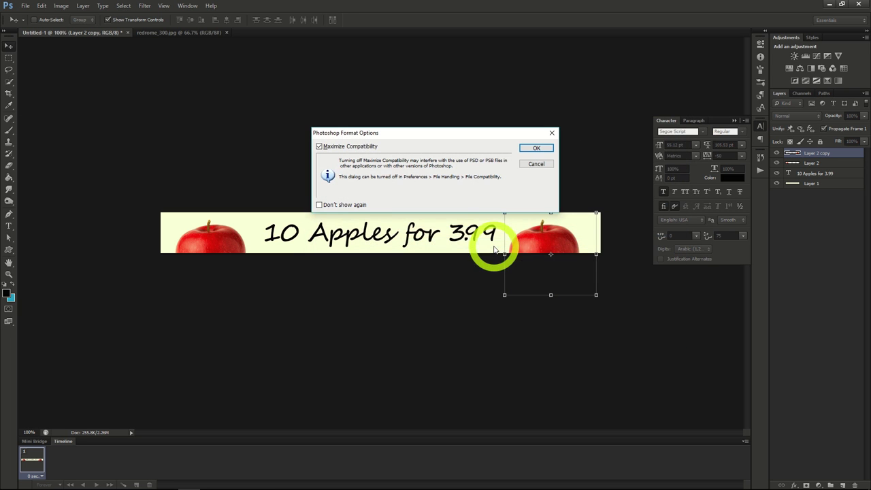
pyautogui.click(521, 151)
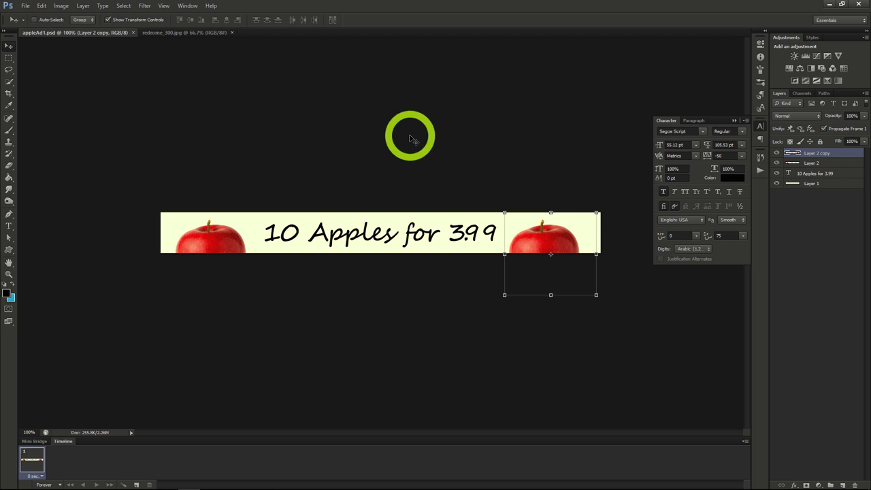
# - Change the canvas size to 300 pixels wide and 600 pixels high, keeping the center anchor
pyautogui.click(62, 6)
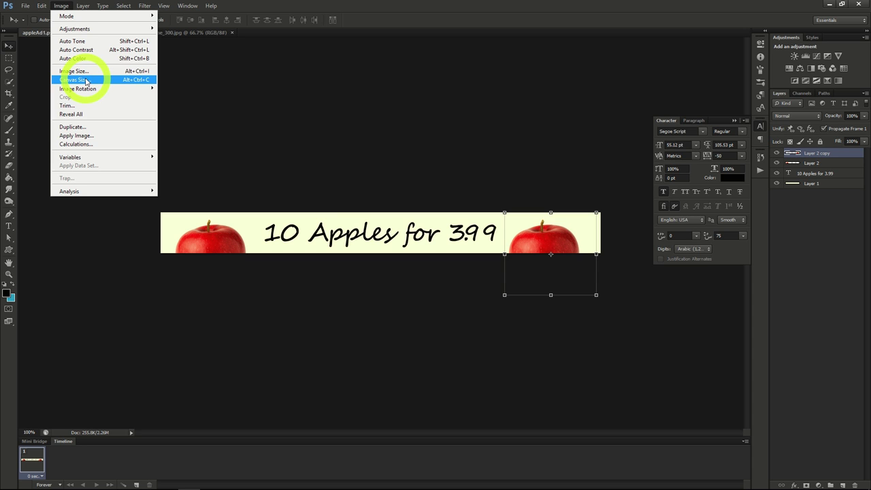
pyautogui.click(86, 80)
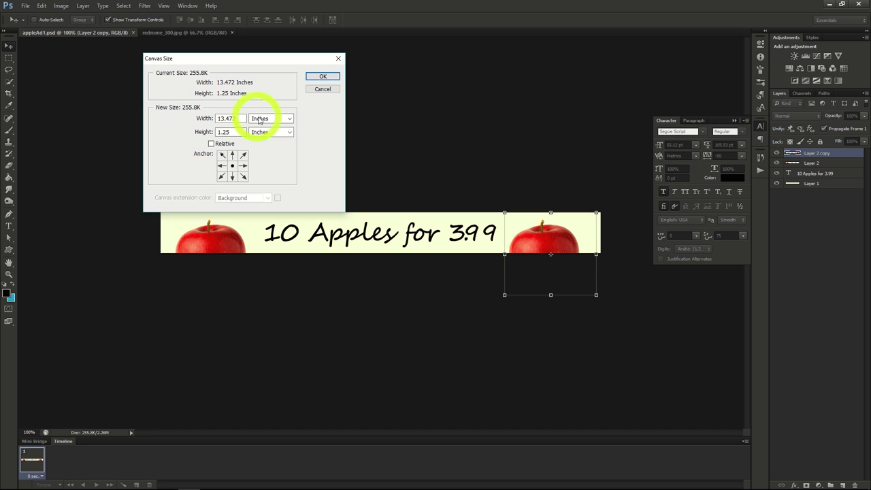
pyautogui.click(254, 119)
pyautogui.click(266, 134)
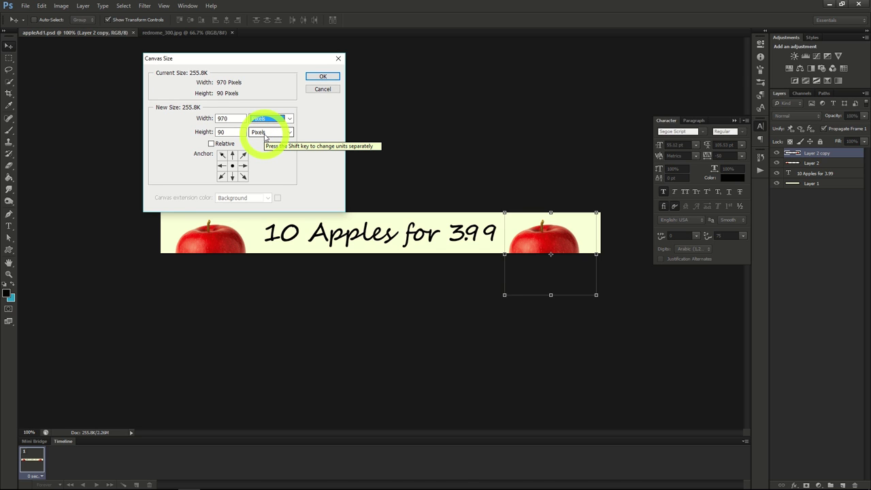
pyautogui.moveTo(229, 118); pyautogui.dragTo(188, 118)
pyautogui.write('300')
pyautogui.moveTo(245, 132); pyautogui.dragTo(176, 133)
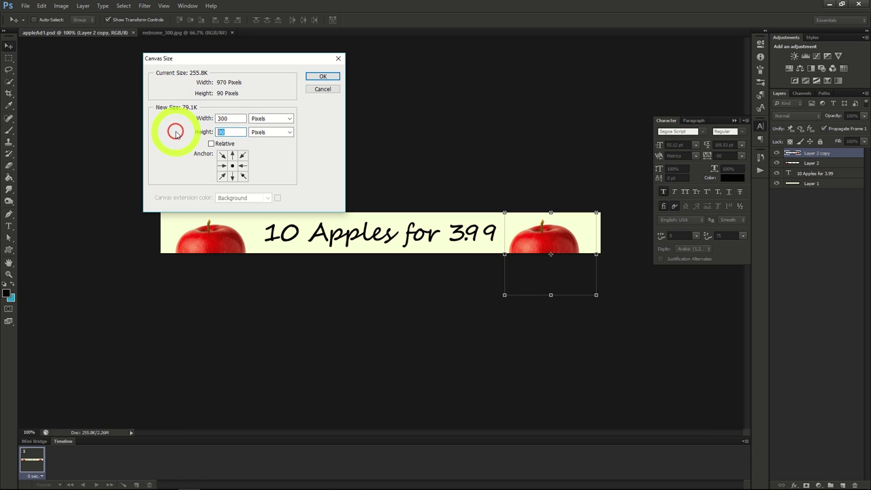
pyautogui.write('600')
pyautogui.click(320, 76)
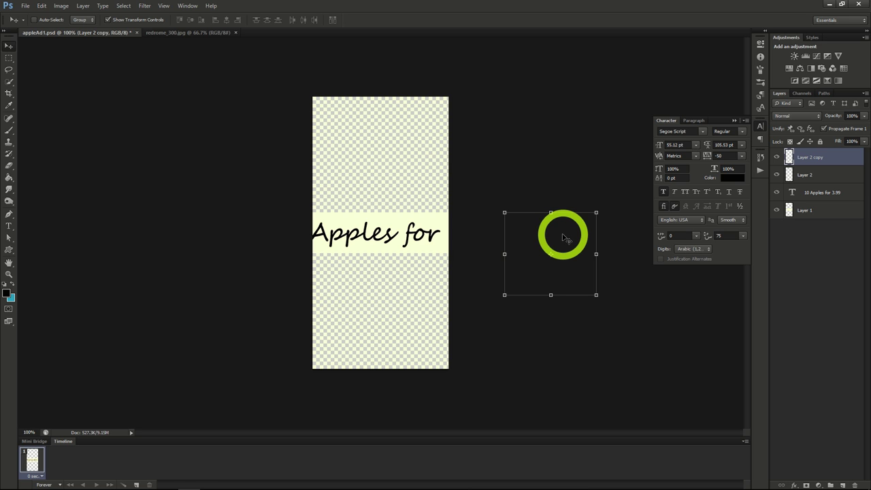
# - Move the Layer 2 copy apple to the bottom of the canvas and the Layer 2 apple to the top, both roughly centered
pyautogui.moveTo(563, 238); pyautogui.dragTo(405, 308)
pyautogui.click(793, 174)
pyautogui.moveTo(234, 233); pyautogui.dragTo(286, 204)
pyautogui.moveTo(286, 205); pyautogui.dragTo(373, 146)
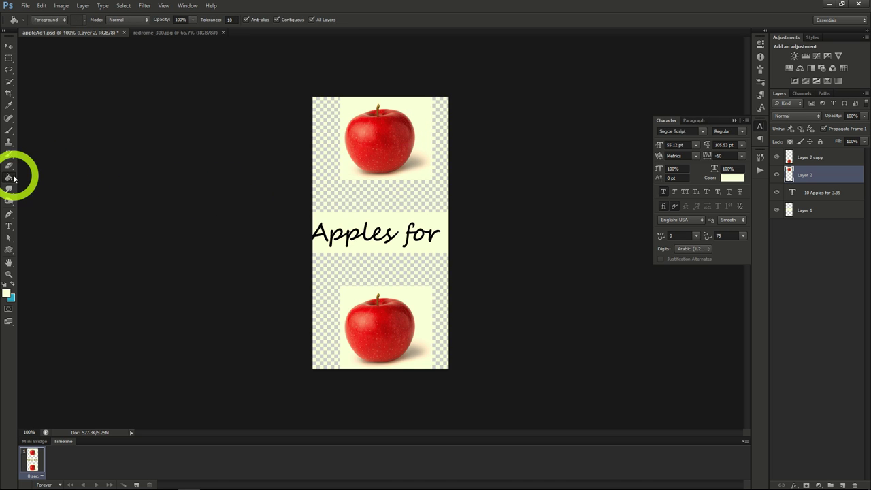
# - Fill the transparent areas above and below the text with the light foreground color, and fill Layer 1 with it too
pyautogui.click(374, 207)
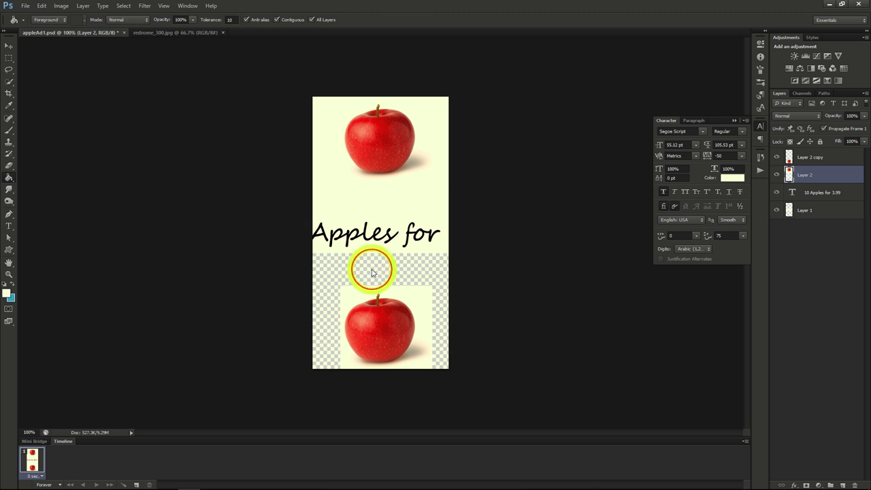
pyautogui.click(373, 271)
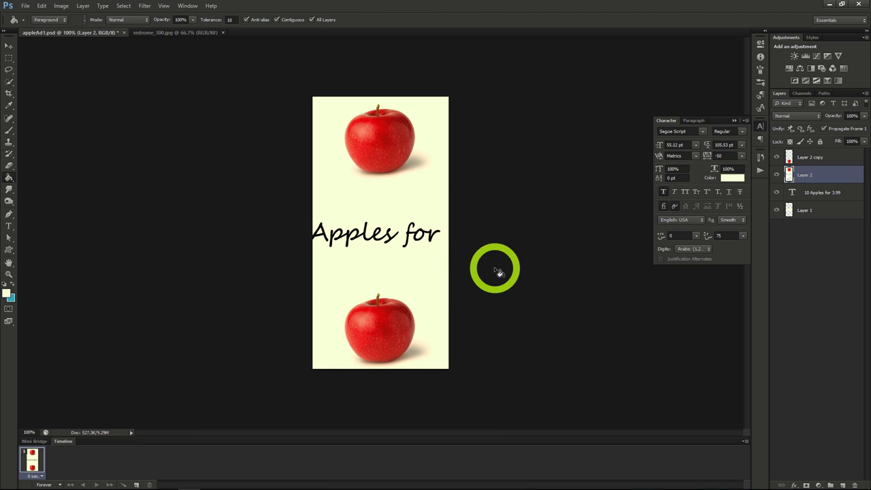
pyautogui.click(809, 210)
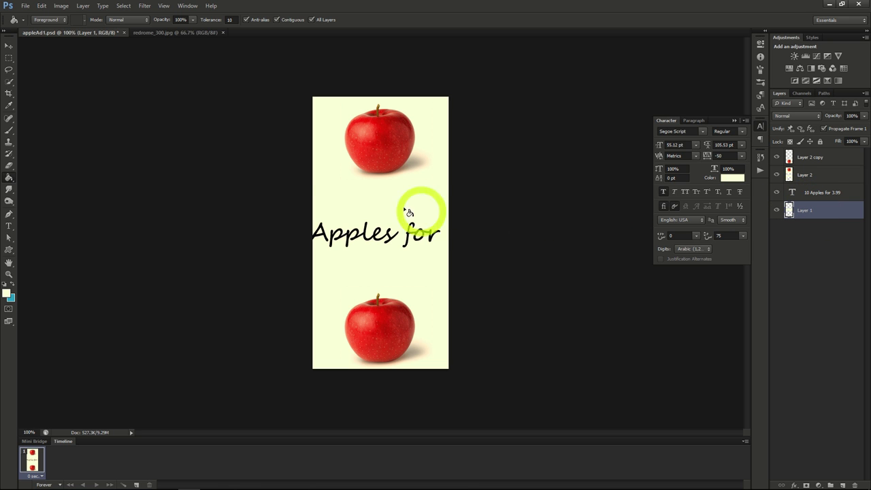
pyautogui.click(366, 199)
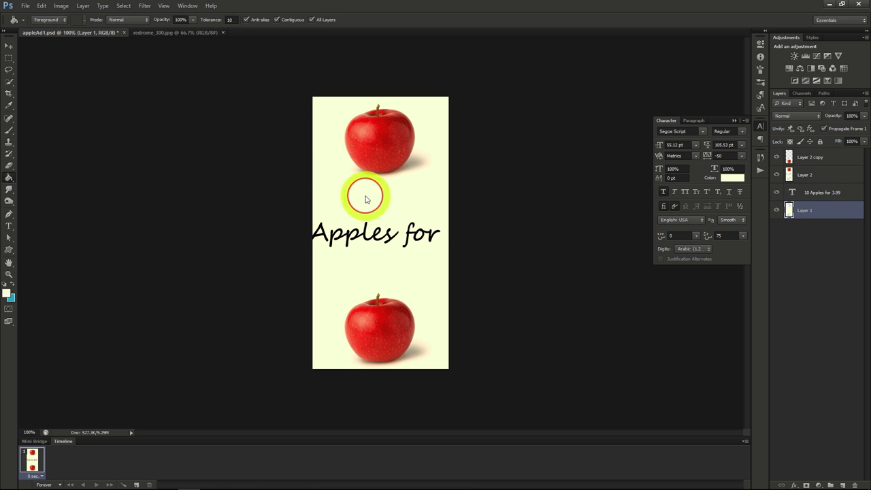
pyautogui.click(330, 155)
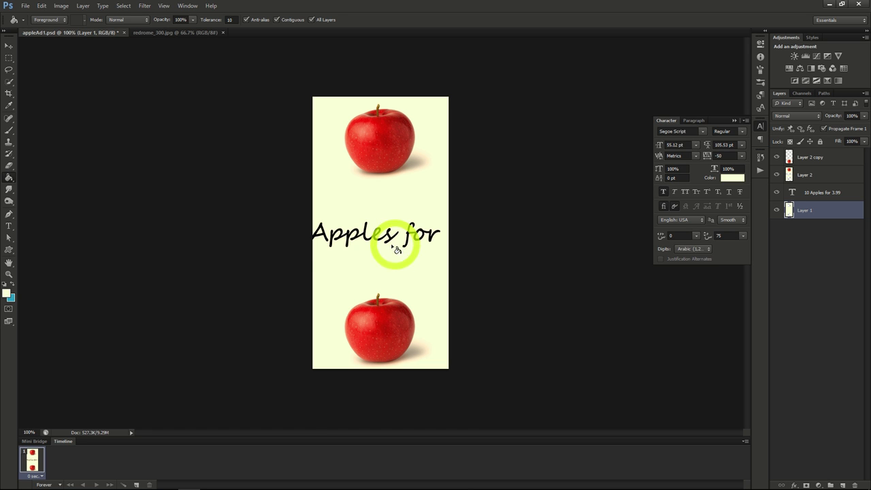
# - Break the banner text before "for" so it reads "10 Apples" and "for 3.99" on two lines
pyautogui.click(9, 225)
pyautogui.click(298, 239)
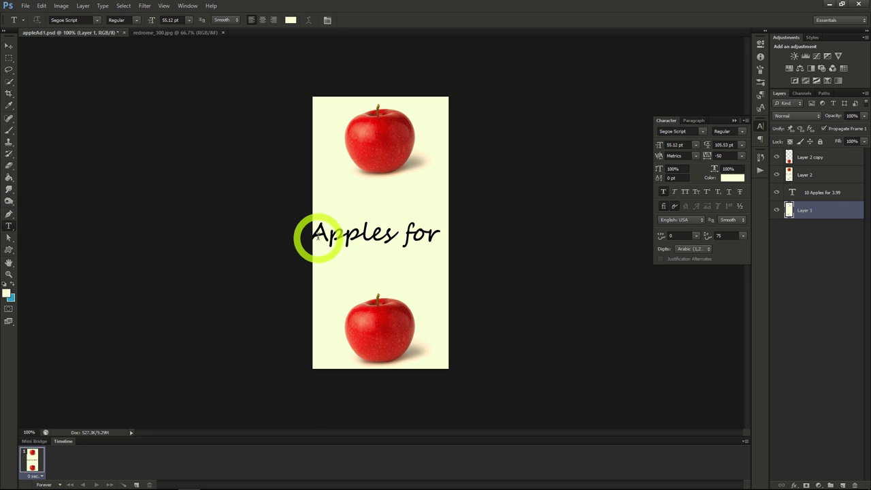
pyautogui.click(317, 237)
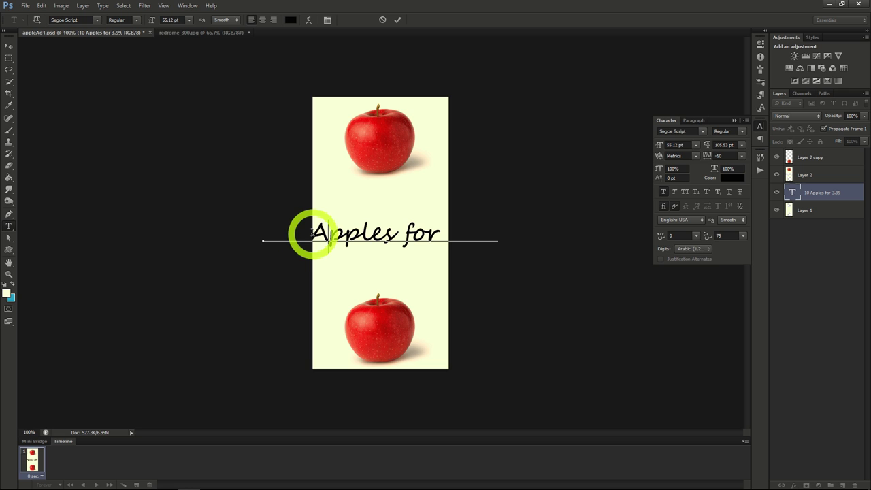
pyautogui.click(312, 233)
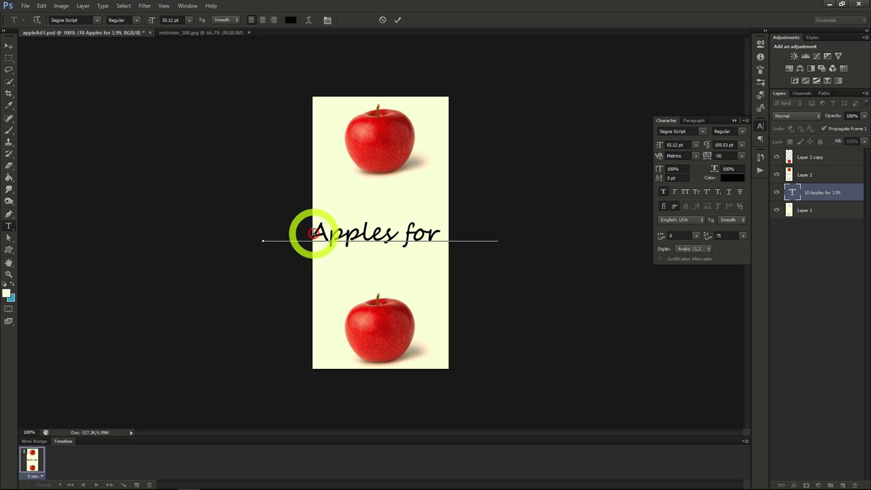
pyautogui.click(407, 232)
pyautogui.press('Return')
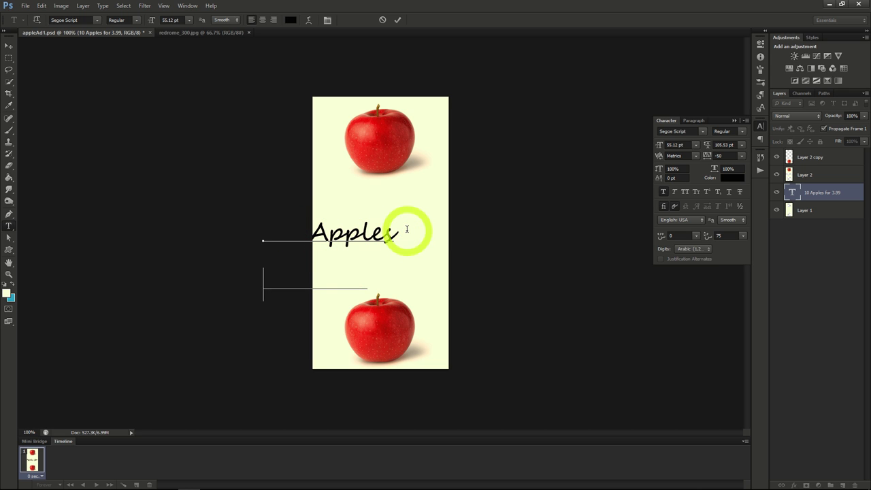
# - Move the two-line text between the apples and bring its layer to the top of the layer stack
pyautogui.click(9, 46)
pyautogui.moveTo(443, 252); pyautogui.dragTo(492, 224)
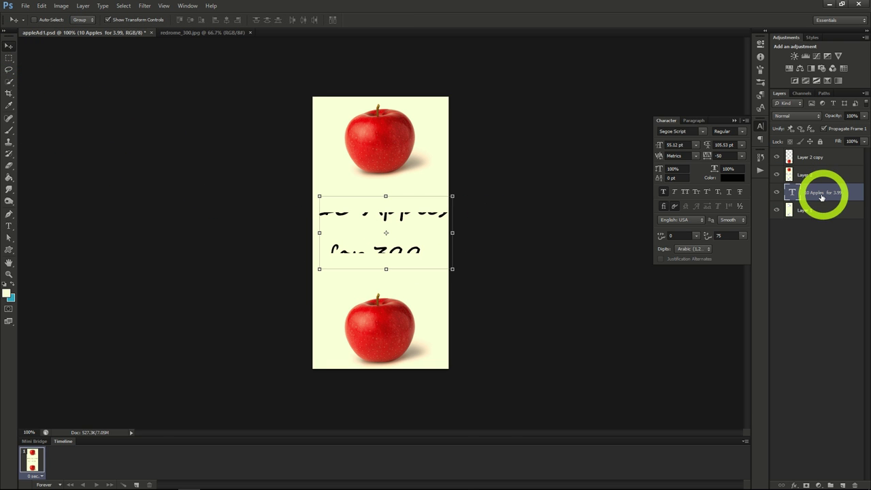
pyautogui.moveTo(814, 157); pyautogui.dragTo(813, 147)
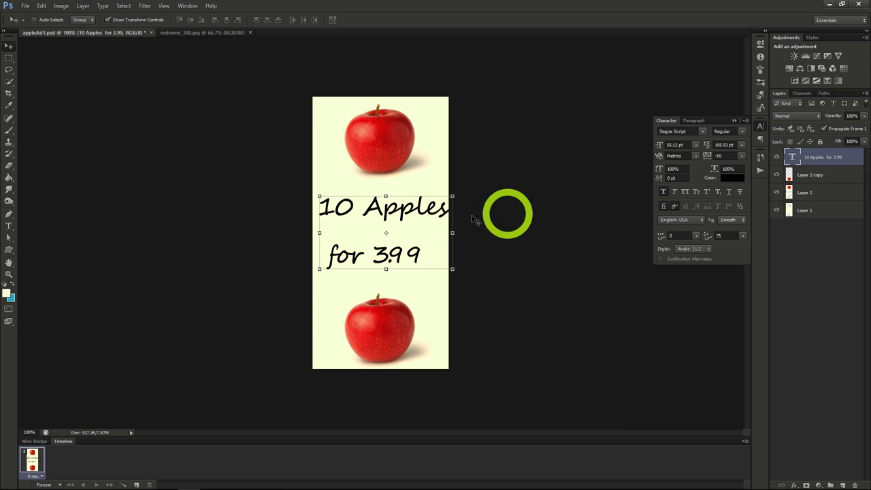
pyautogui.moveTo(412, 217); pyautogui.dragTo(409, 219)
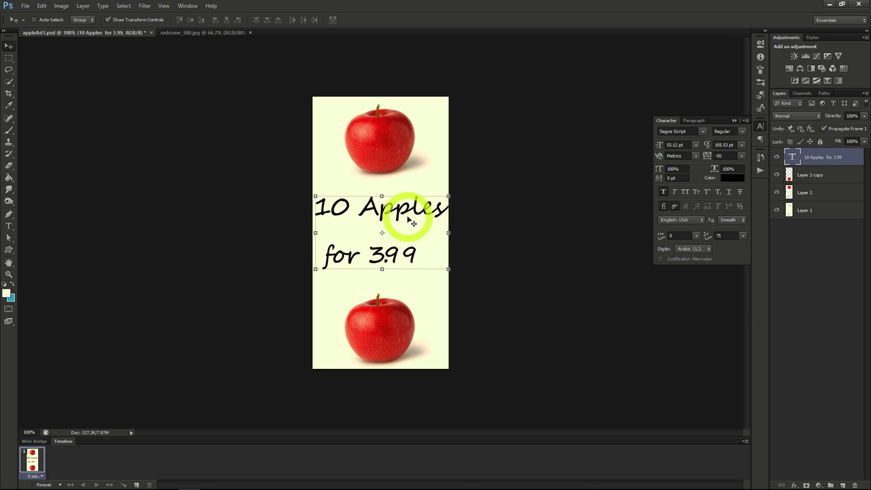
# - Center-align the two text lines between the apples and set their font size to 44.12 pt with 52.53 pt leading
pyautogui.click(695, 121)
pyautogui.click(677, 134)
pyautogui.moveTo(427, 244); pyautogui.dragTo(486, 235)
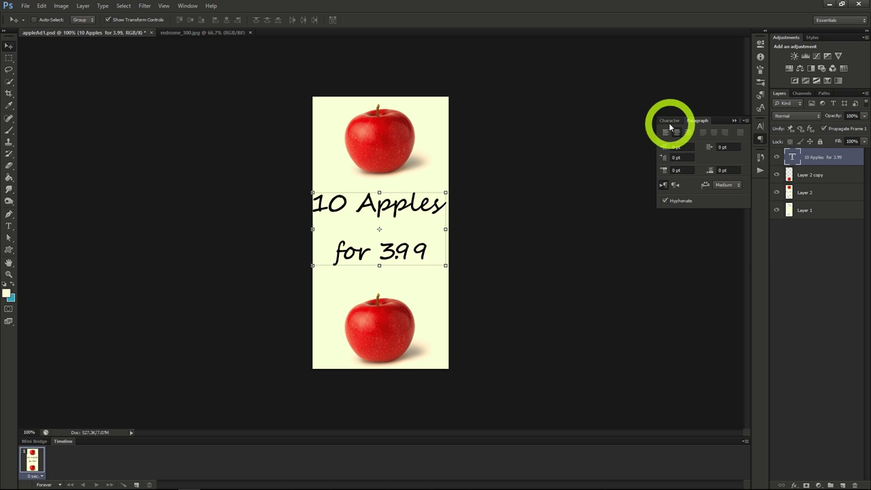
pyautogui.click(669, 124)
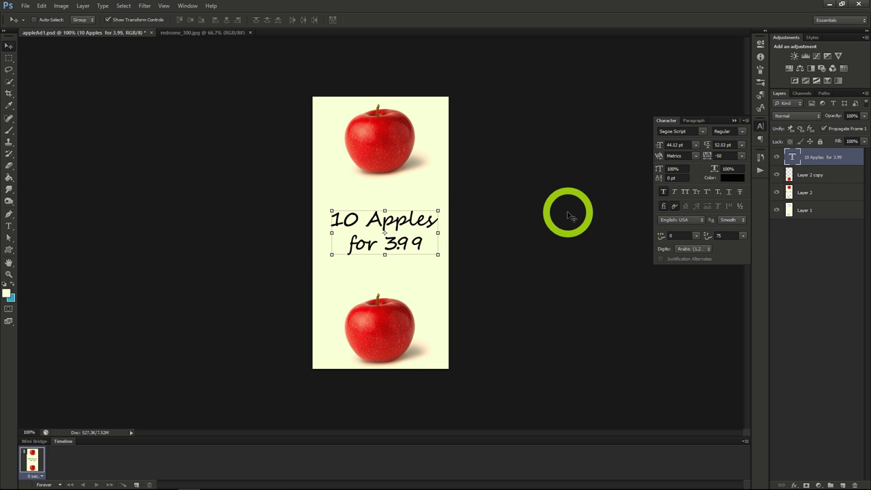